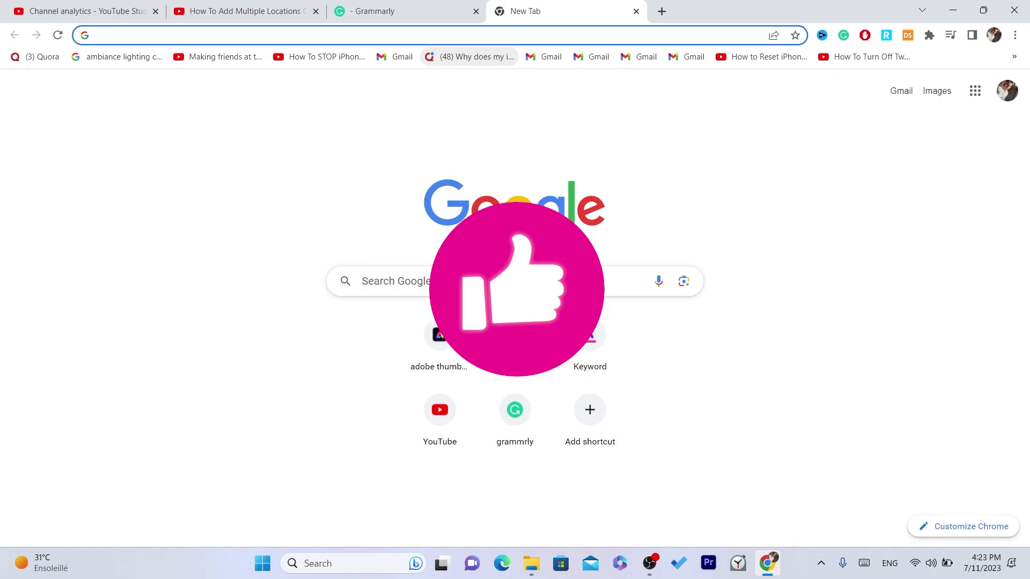
# Search the web for "google maps" and open the Google Maps site
pyautogui.write('Goo')
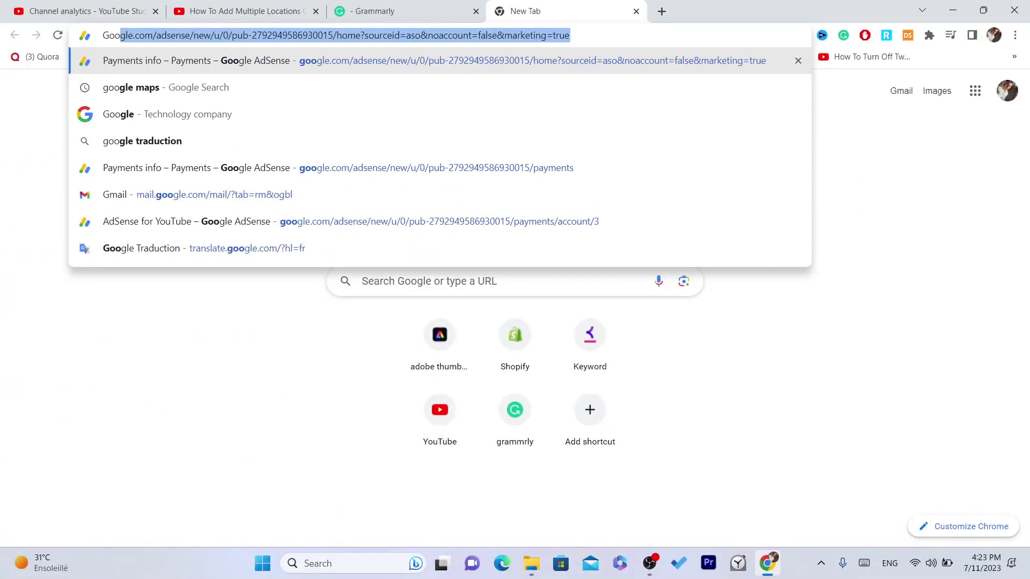
pyautogui.write('gle maps')
pyautogui.press('Return')
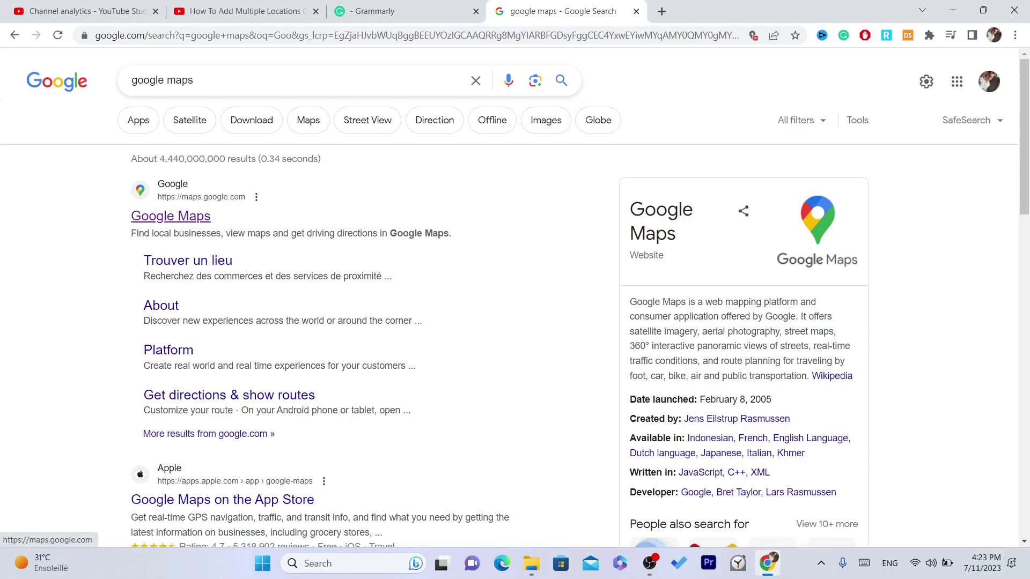
pyautogui.click(125, 485)
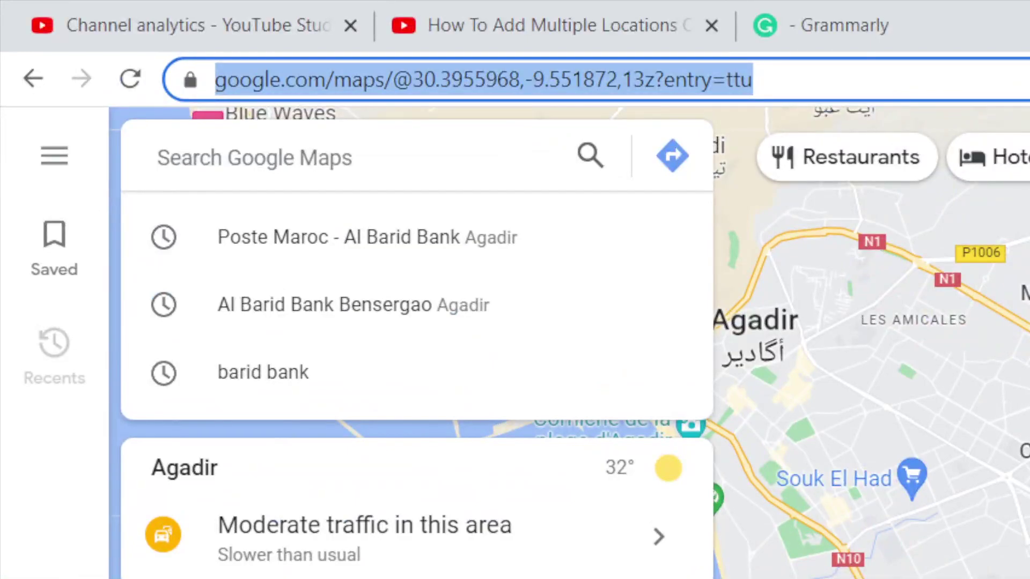
# Go to the saved maps in Google Maps and open My Maps
pyautogui.click(55, 156)
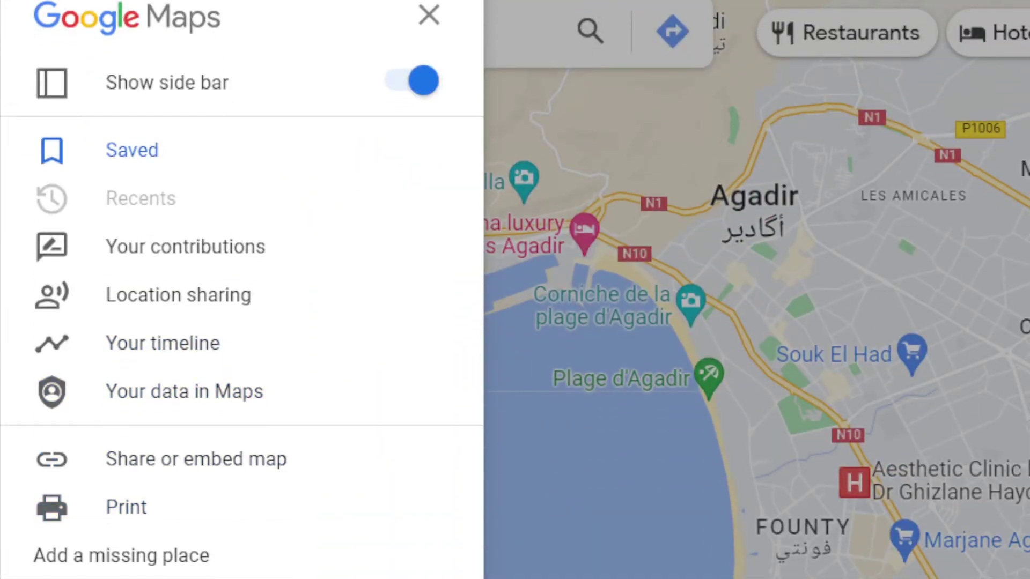
pyautogui.click(132, 150)
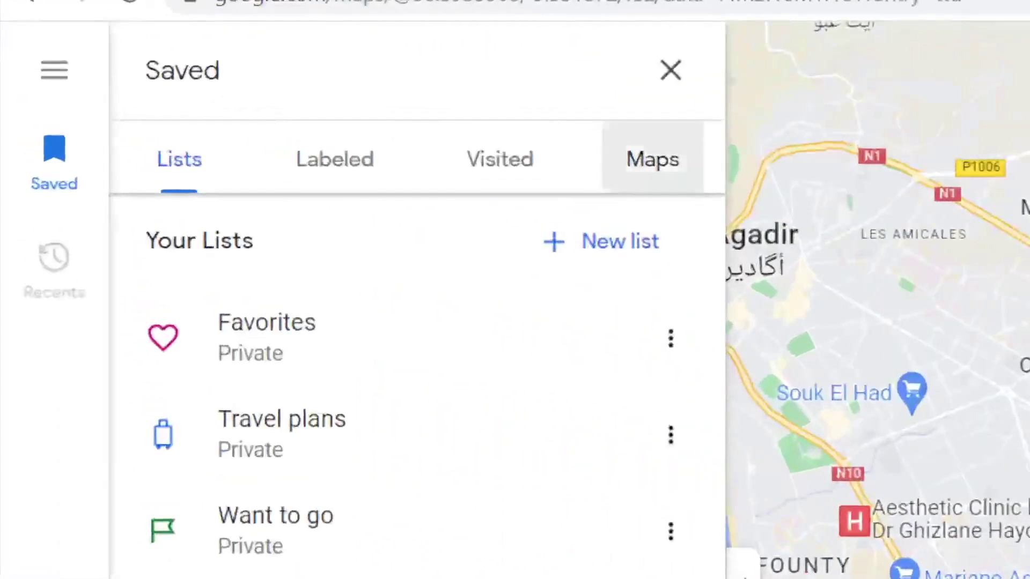
pyautogui.click(290, 108)
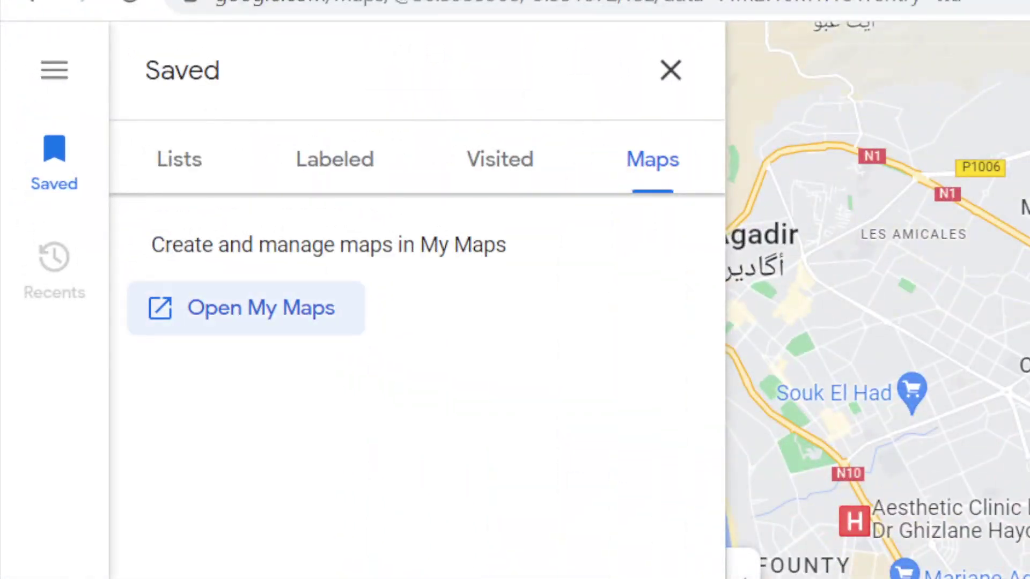
pyautogui.click(246, 308)
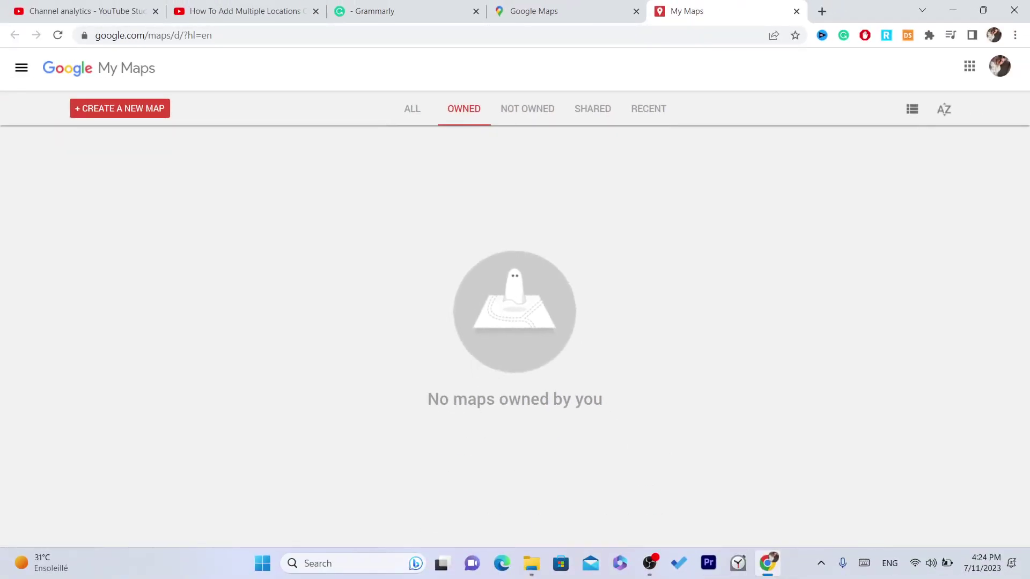
# In a new custom map, search for Los Angeles and add it as a place marker
pyautogui.click(412, 109)
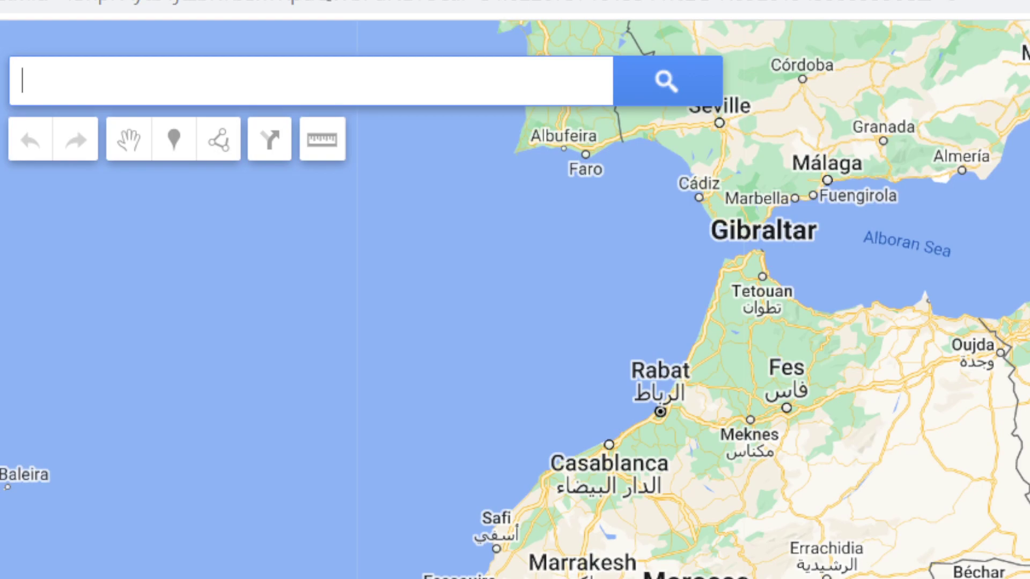
pyautogui.write('LOS')
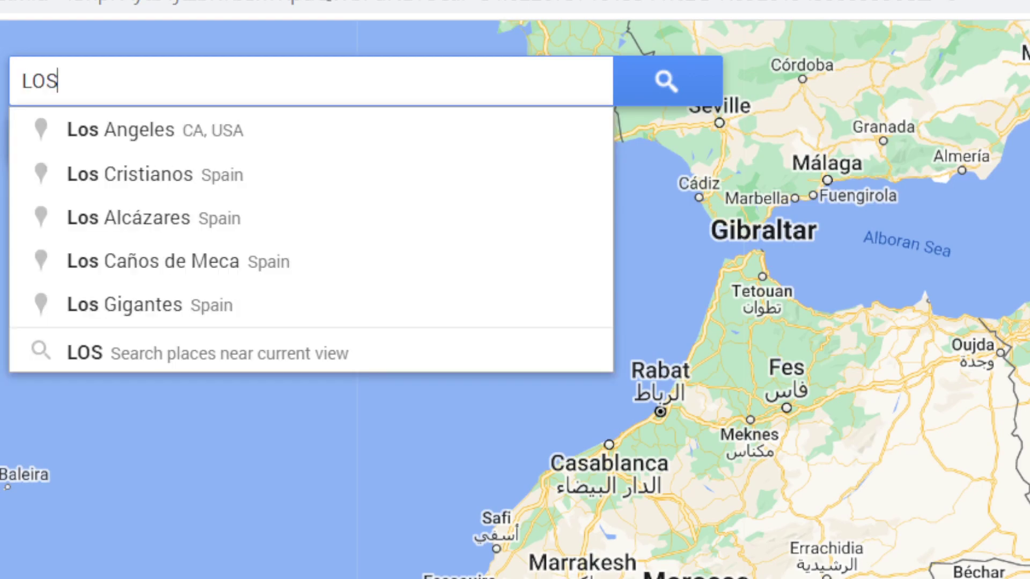
pyautogui.press('Return')
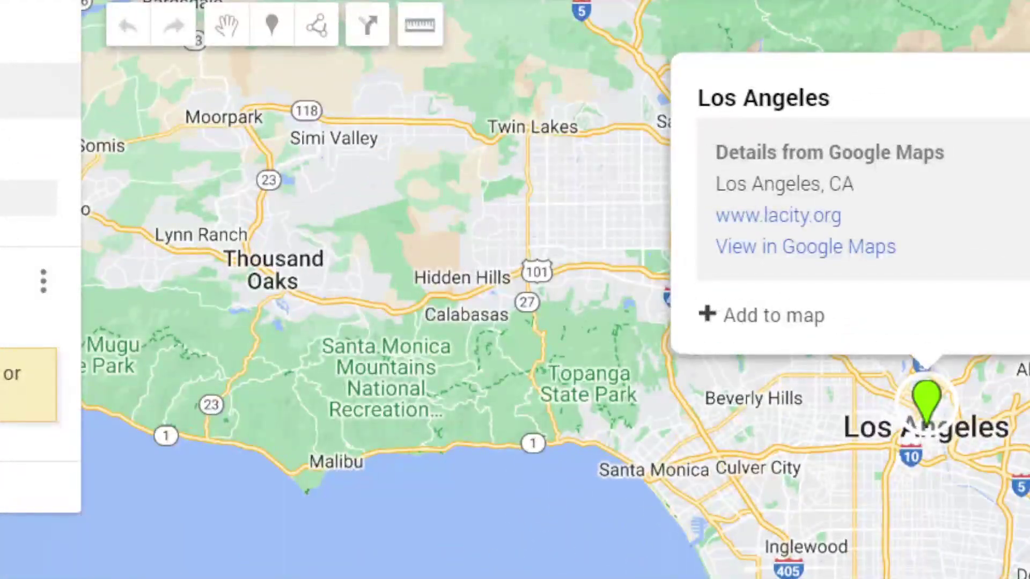
pyautogui.click(770, 314)
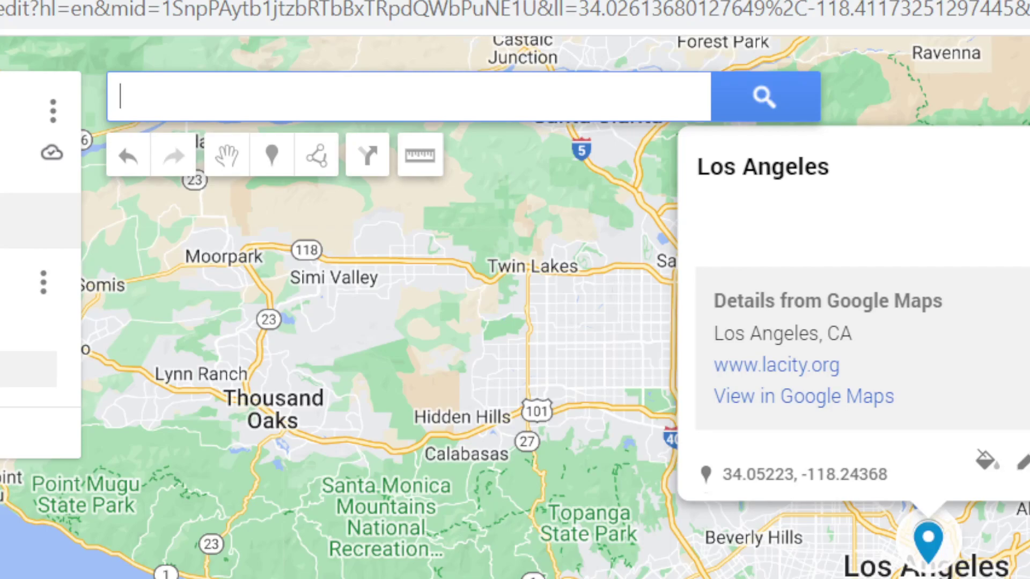
# Search the custom map for Florida, USA
pyautogui.write('C')
pyautogui.press('BackSpace')
pyautogui.write('FLO')
pyautogui.press('Down')
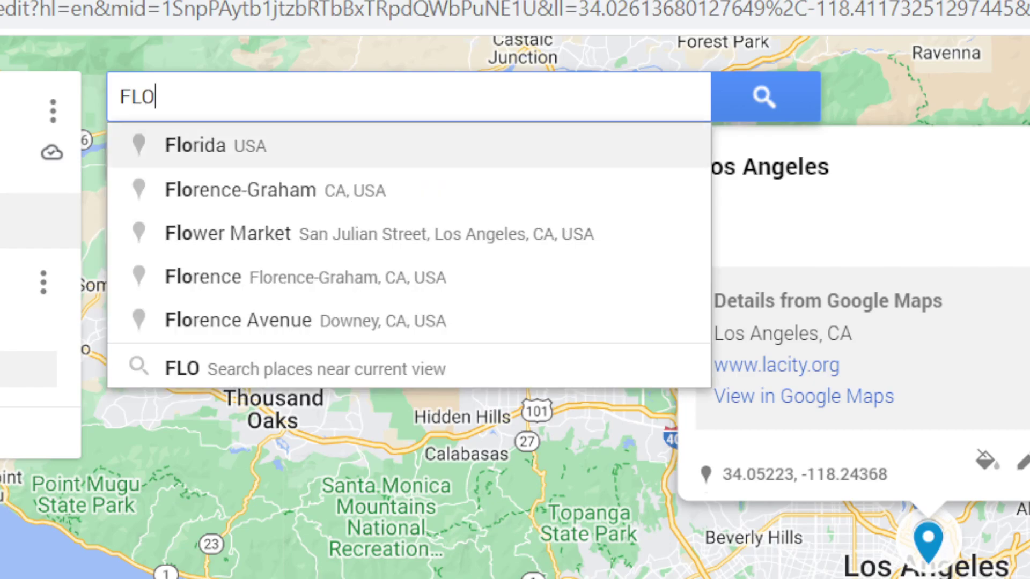
pyautogui.press('Return')
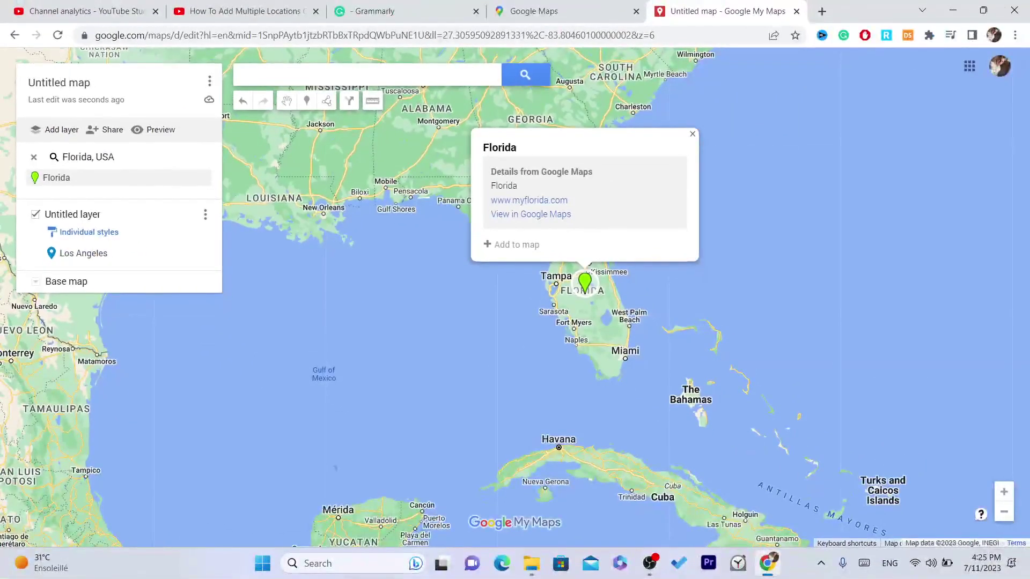
# Change the title of the untitled map to FLORIDA and save it
pyautogui.click(118, 109)
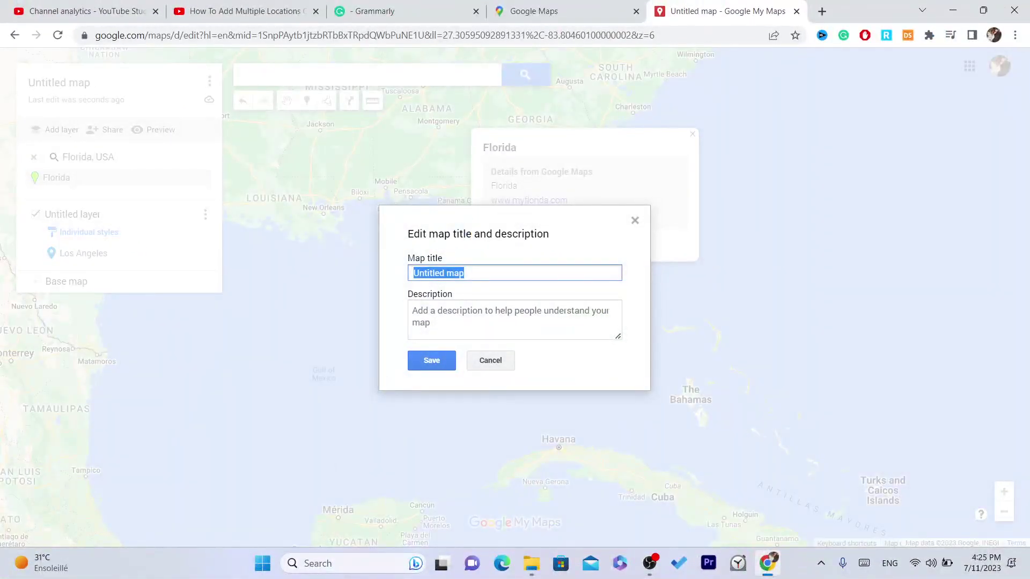
pyautogui.write('huhu')
pyautogui.press('BackSpace')
pyautogui.press('BackSpace')
pyautogui.press('BackSpace')
pyautogui.press('BackSpace')
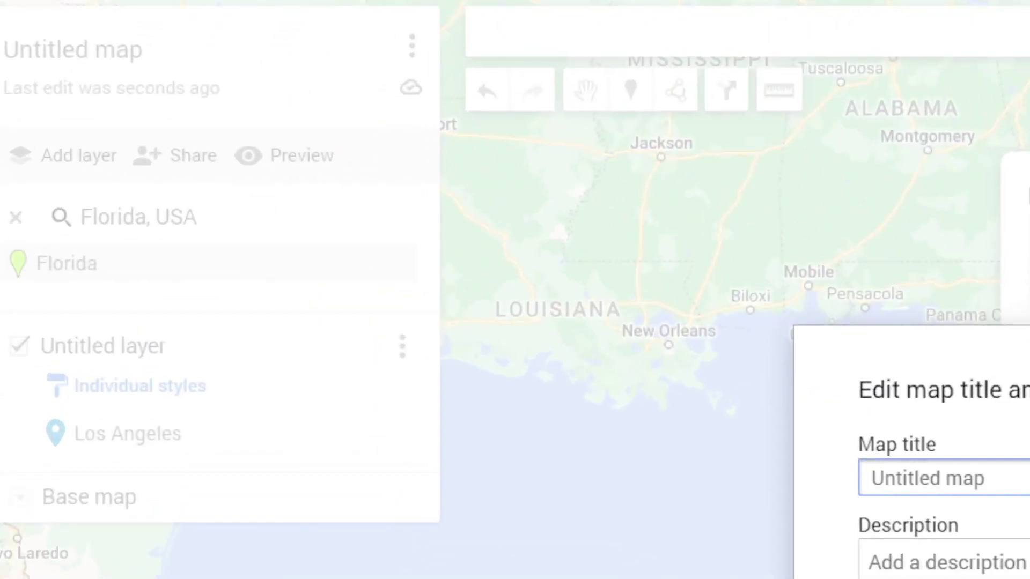
pyautogui.write('FLORIDA')
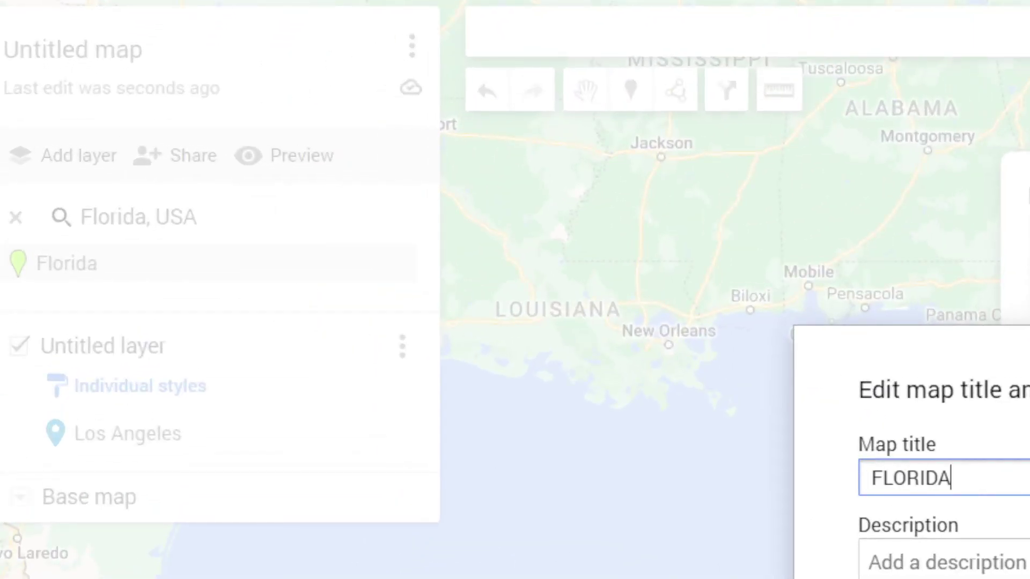
pyautogui.click(912, 549)
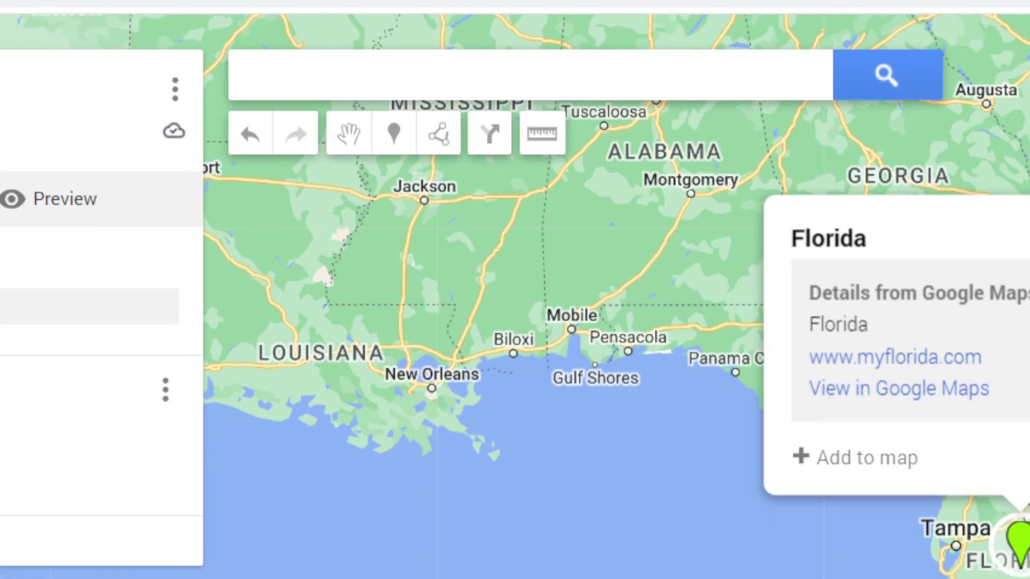
# Add the found Florida location to the map, and search for Puerto Rico and add it as another place
pyautogui.click(866, 472)
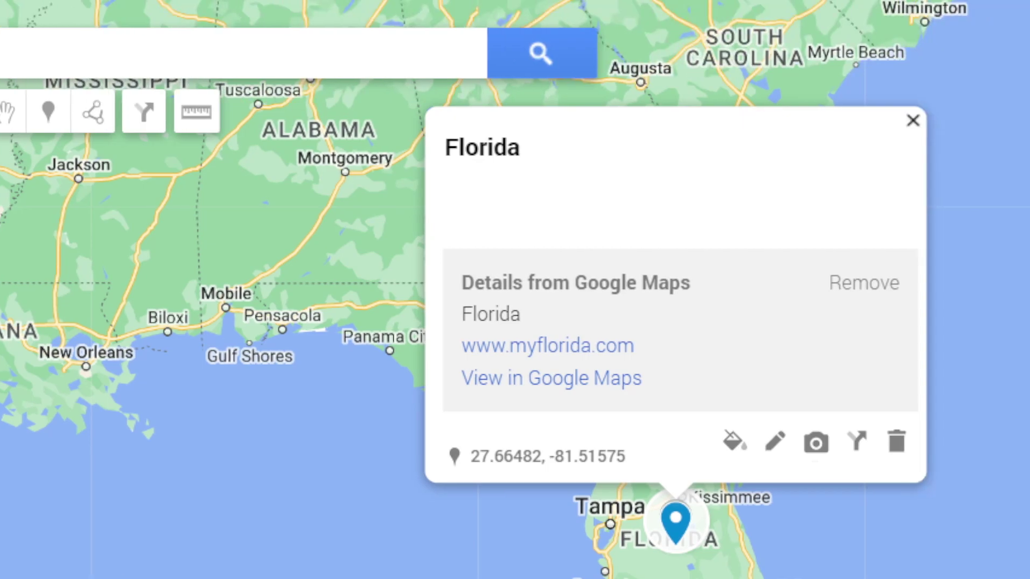
pyautogui.click(913, 120)
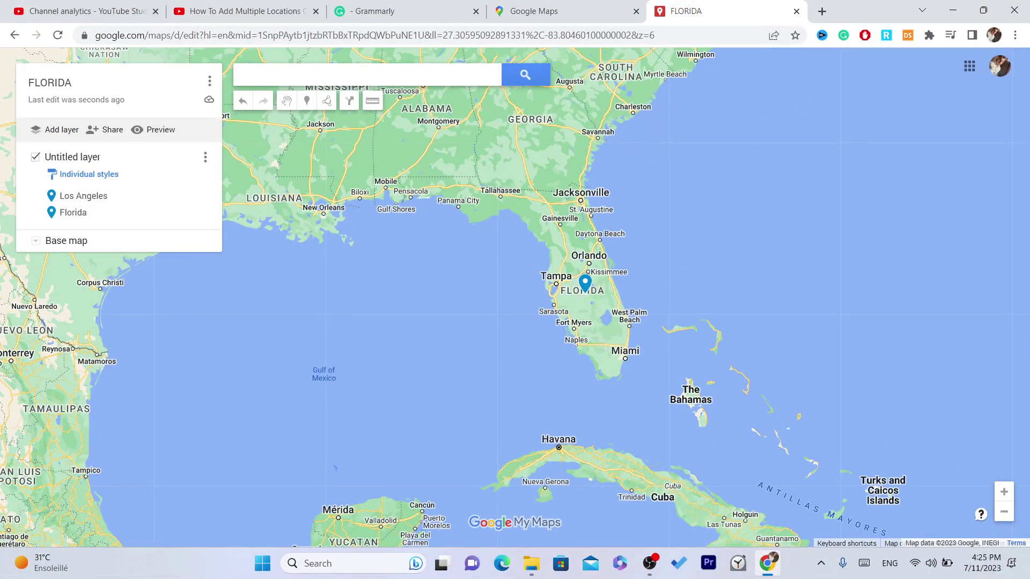
pyautogui.click(240, 74)
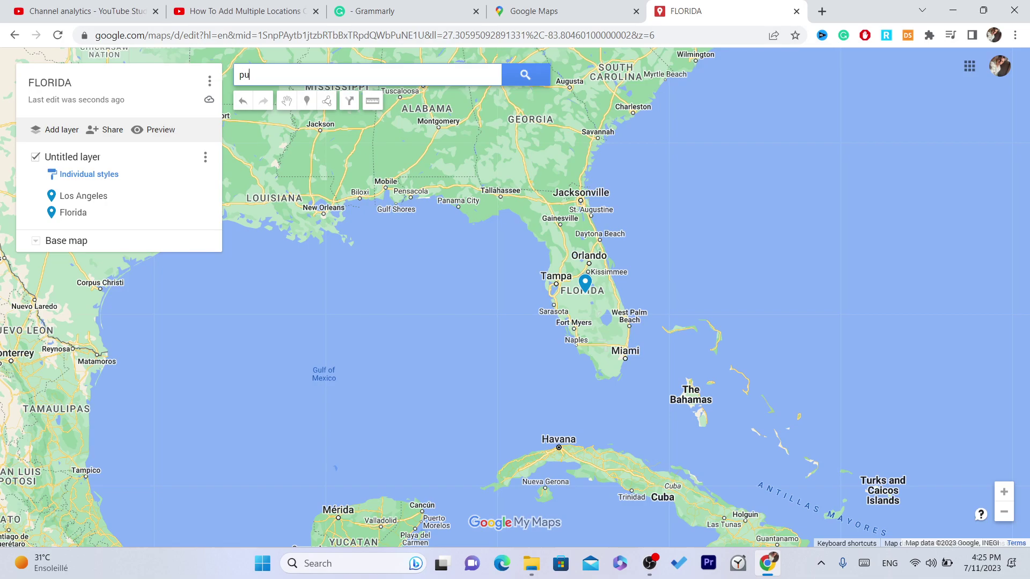
pyautogui.press('Down')
pyautogui.press('Return')
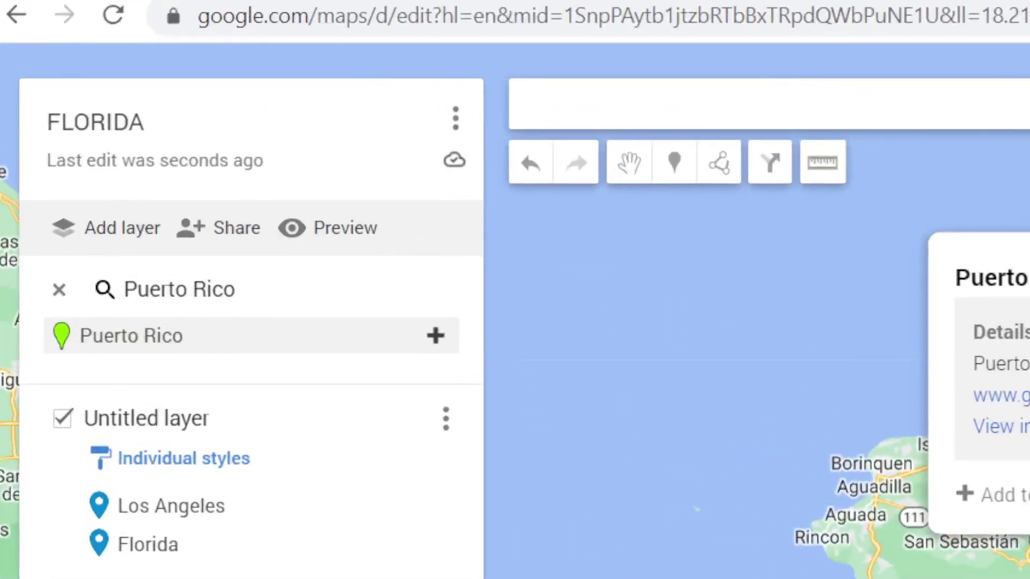
pyautogui.click(463, 248)
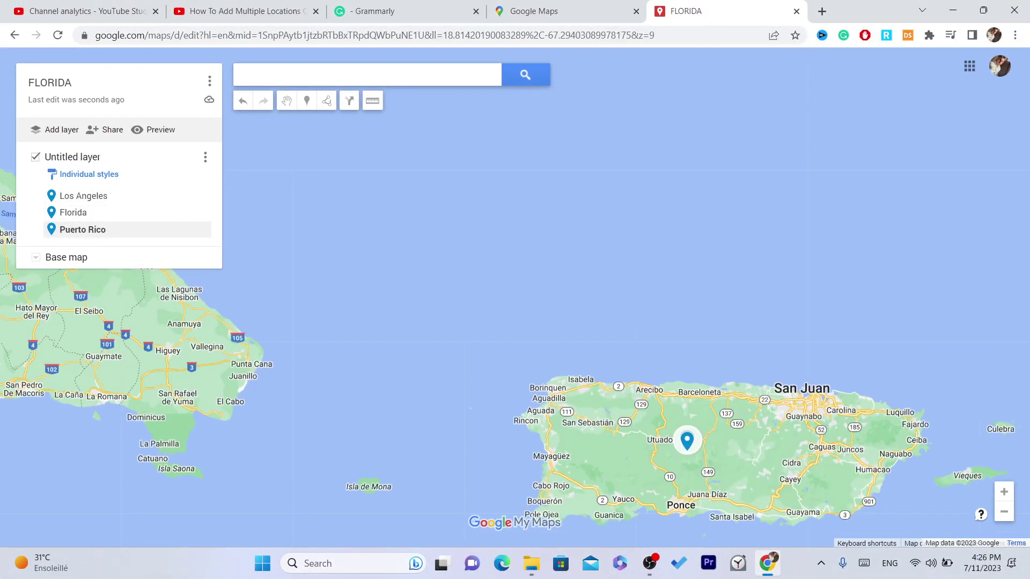
# Reload the saved maps in Google Maps to check for the new map, and return to the FLORIDA map
pyautogui.moveTo(617, 375); pyautogui.dragTo(512, 218)
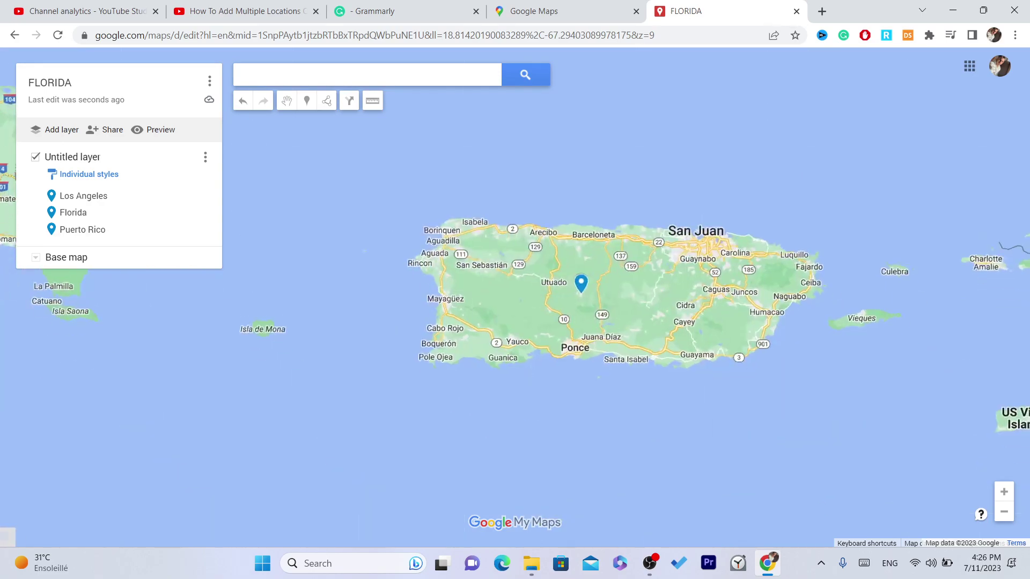
pyautogui.moveTo(616, 348); pyautogui.dragTo(471, 213)
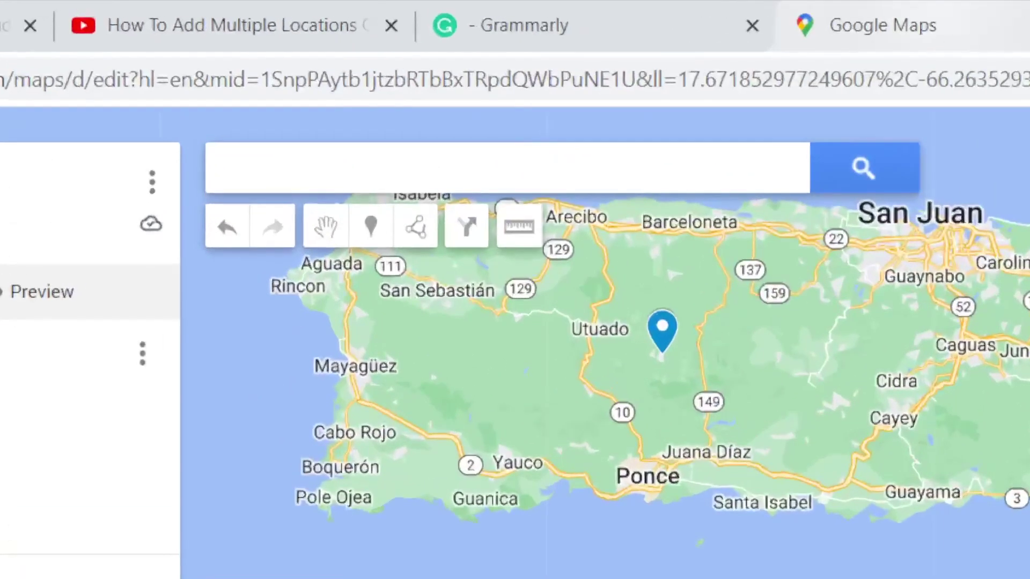
pyautogui.click(557, 11)
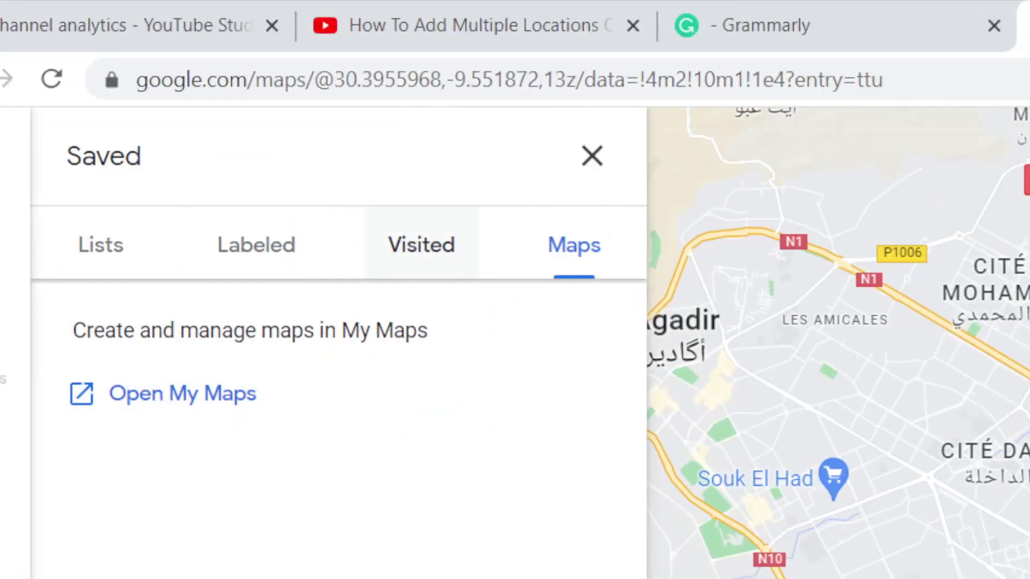
pyautogui.click(130, 78)
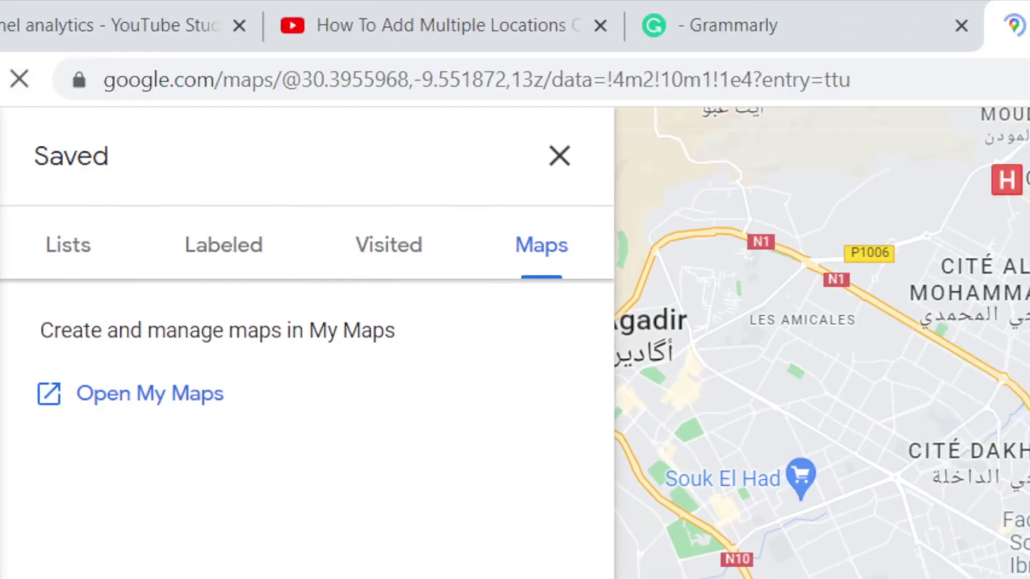
pyautogui.moveTo(962, 80); pyautogui.dragTo(462, 80)
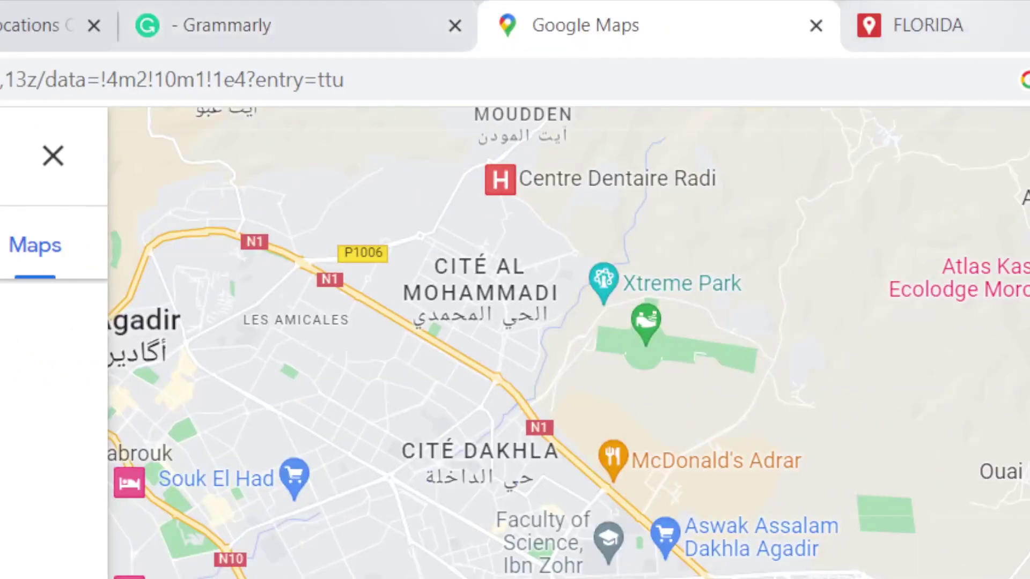
pyautogui.click(928, 25)
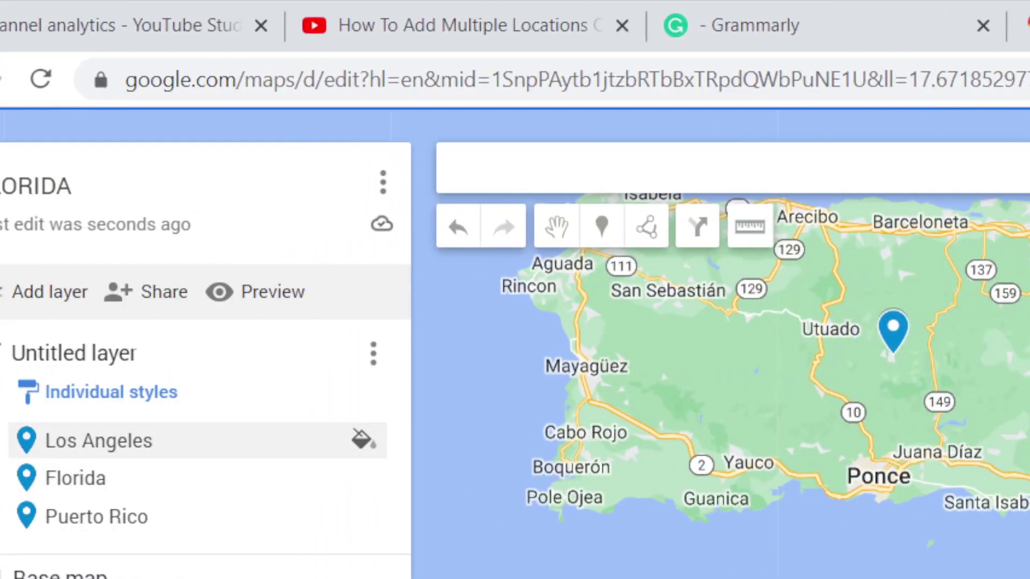
# Set the color of the Los Angeles marker to orange-red
pyautogui.click(362, 440)
pyautogui.click(254, 440)
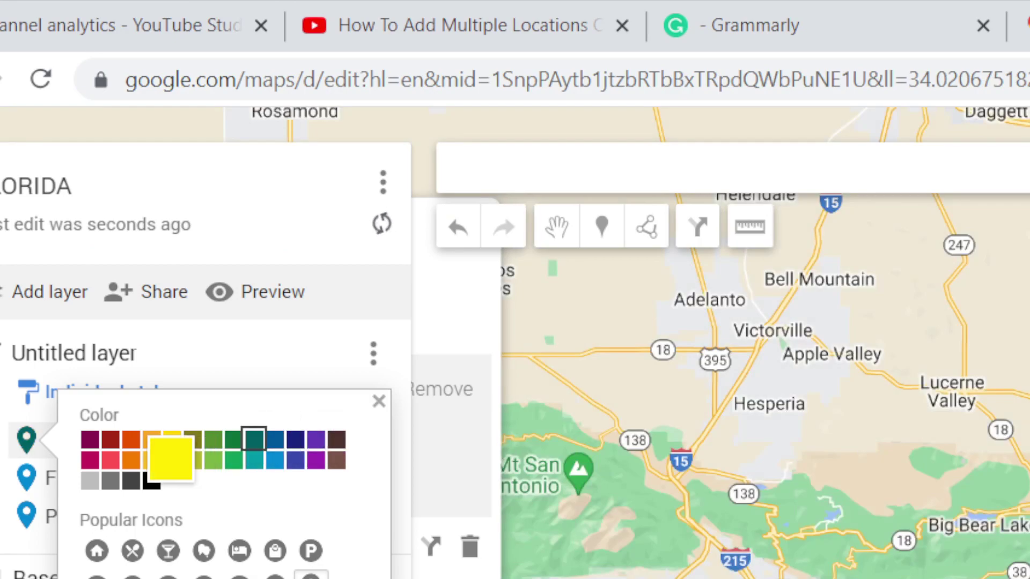
pyautogui.click(172, 459)
pyautogui.click(130, 440)
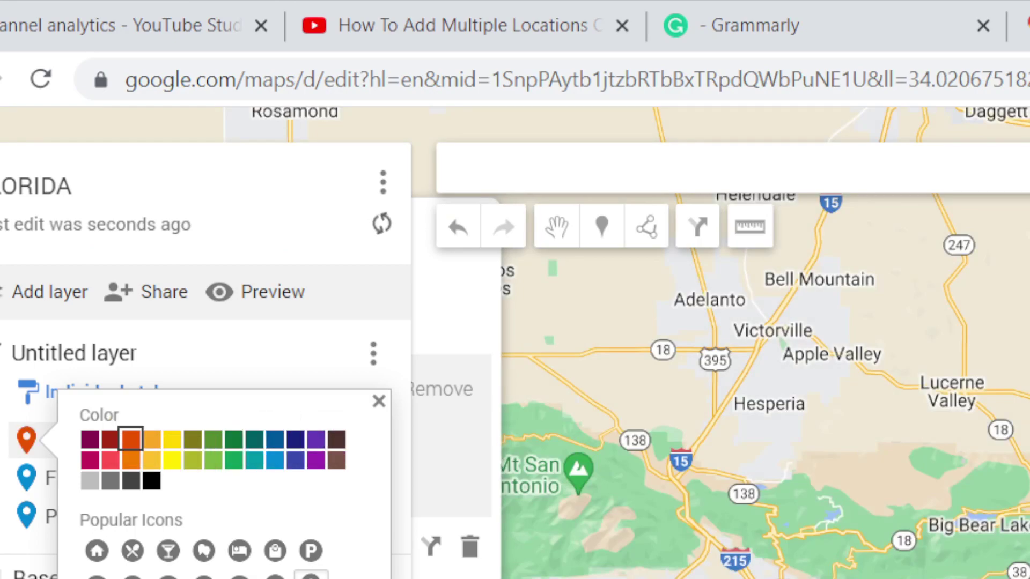
pyautogui.click(378, 401)
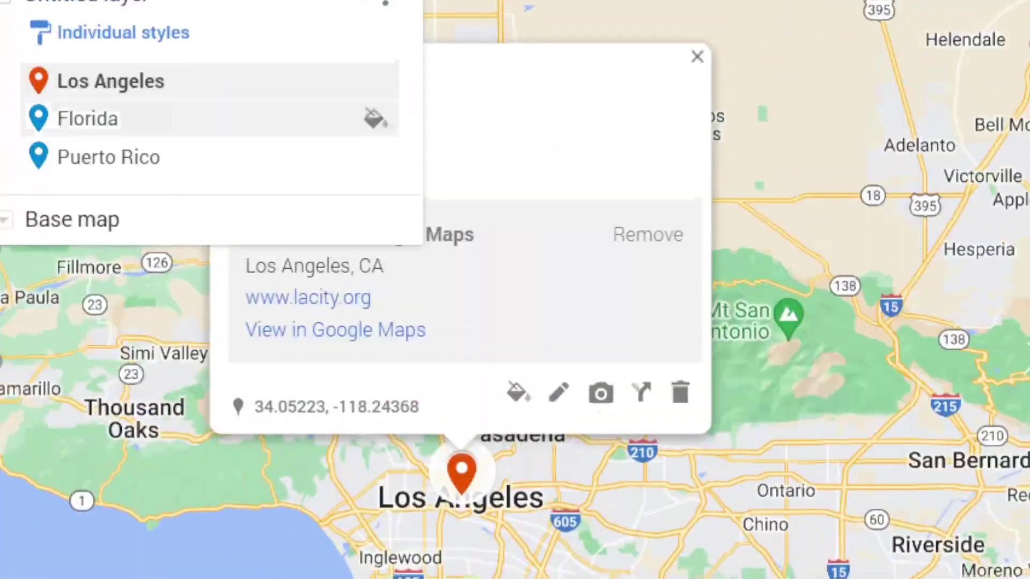
# Give the Florida marker the same orange-red color as the Los Angeles marker
pyautogui.click(375, 118)
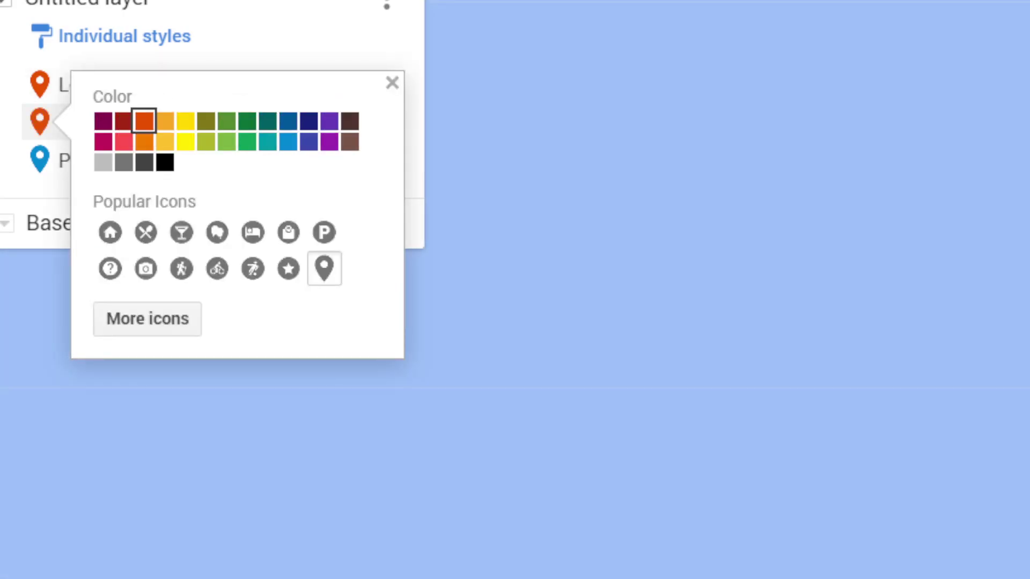
pyautogui.click(392, 83)
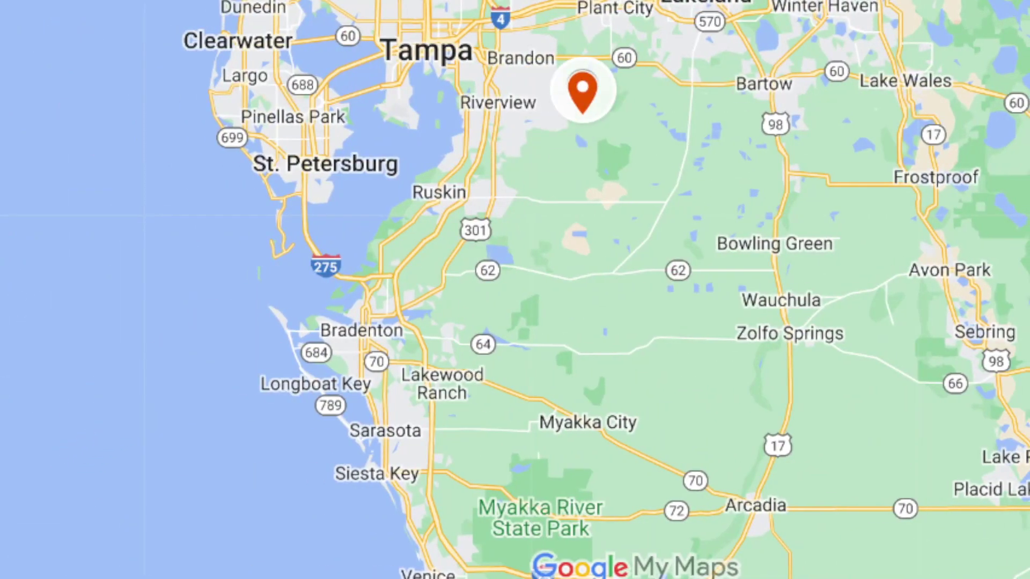
pyautogui.moveTo(752, 209); pyautogui.dragTo(839, 155)
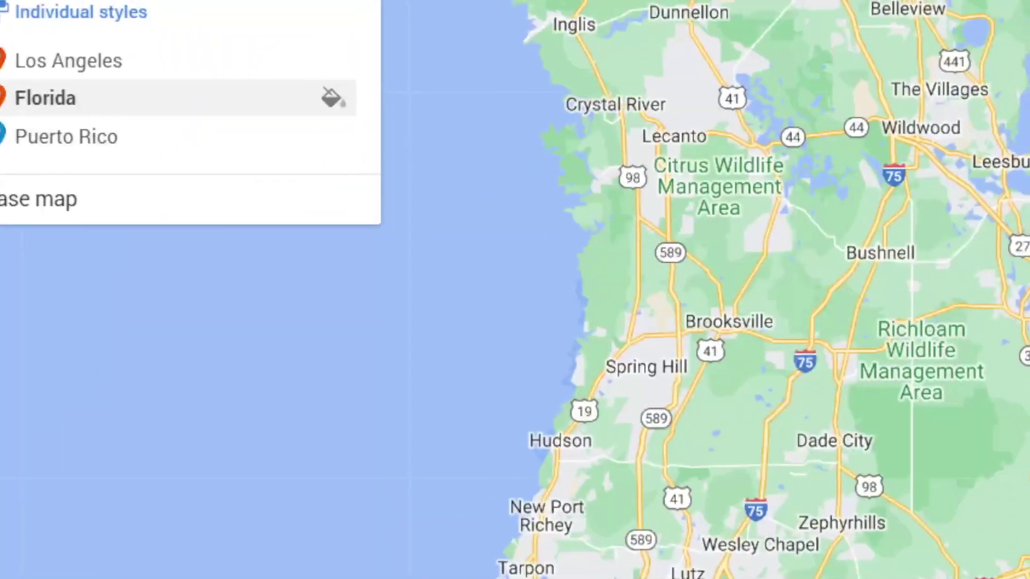
# Set the color of the Puerto Rico marker to purple
pyautogui.click(66, 137)
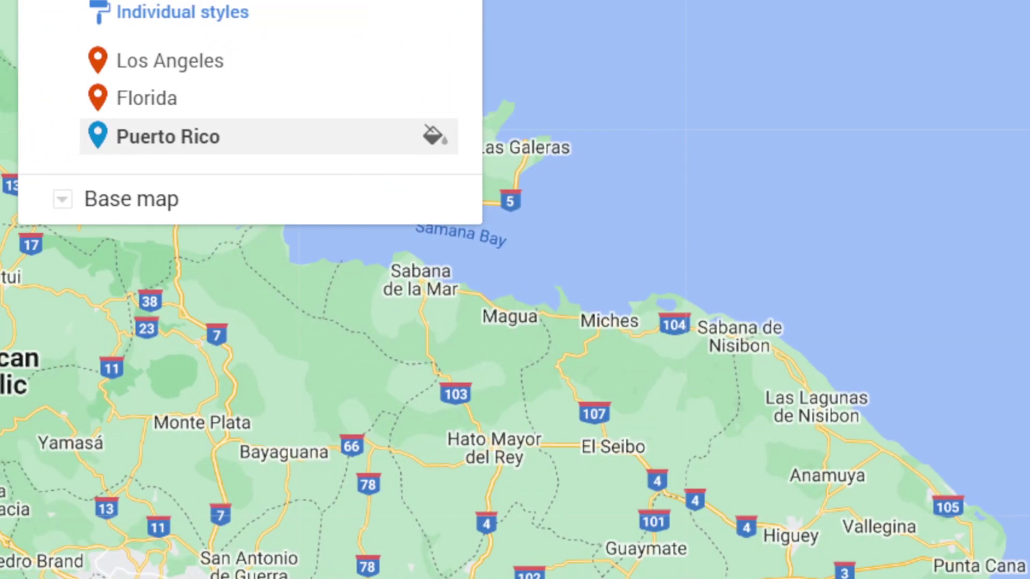
pyautogui.click(435, 135)
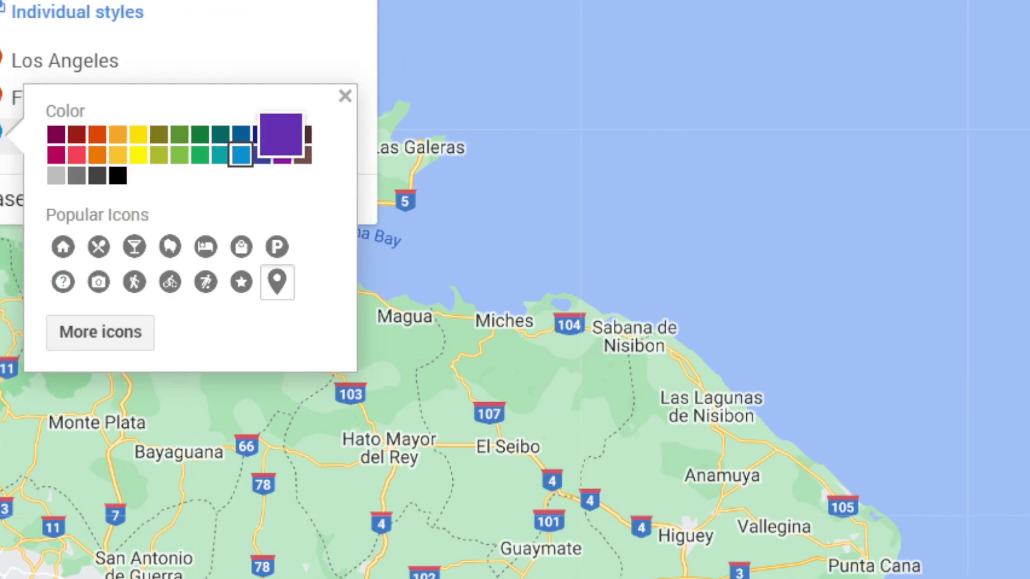
pyautogui.click(281, 135)
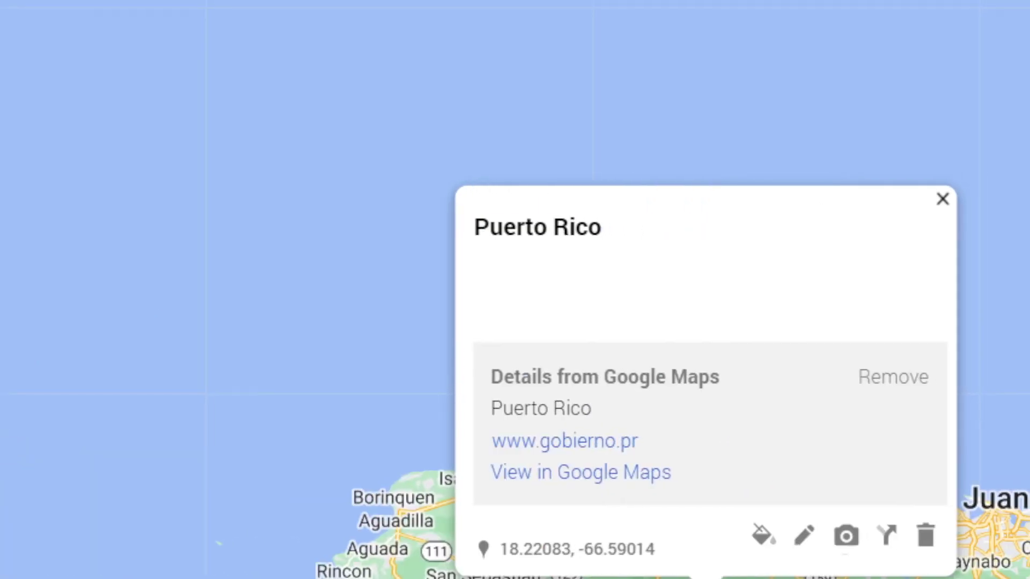
pyautogui.press('Escape')
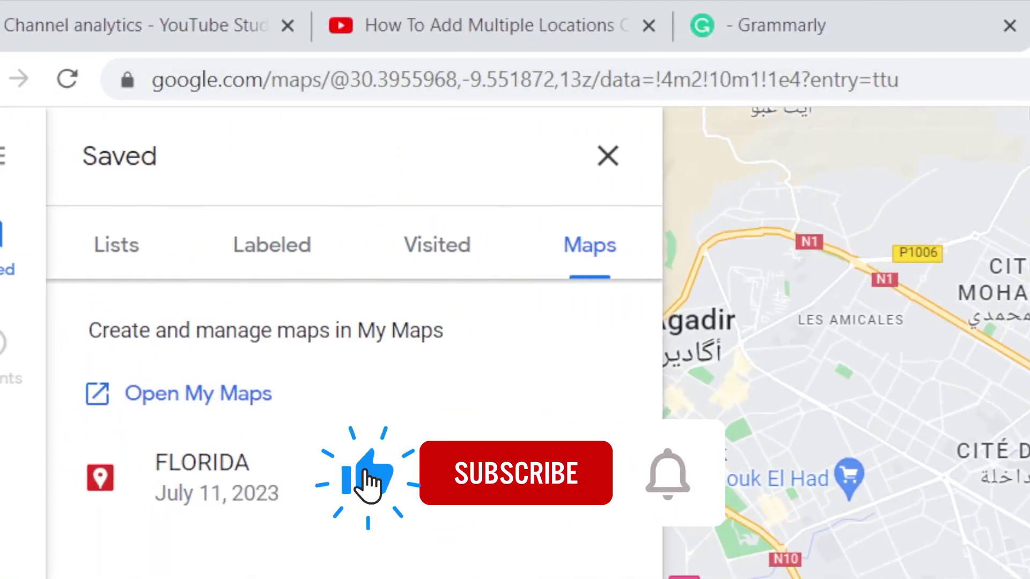
# Switch to Google Maps and reload its saved maps to check for the FLORIDA map
pyautogui.click(2, 78)
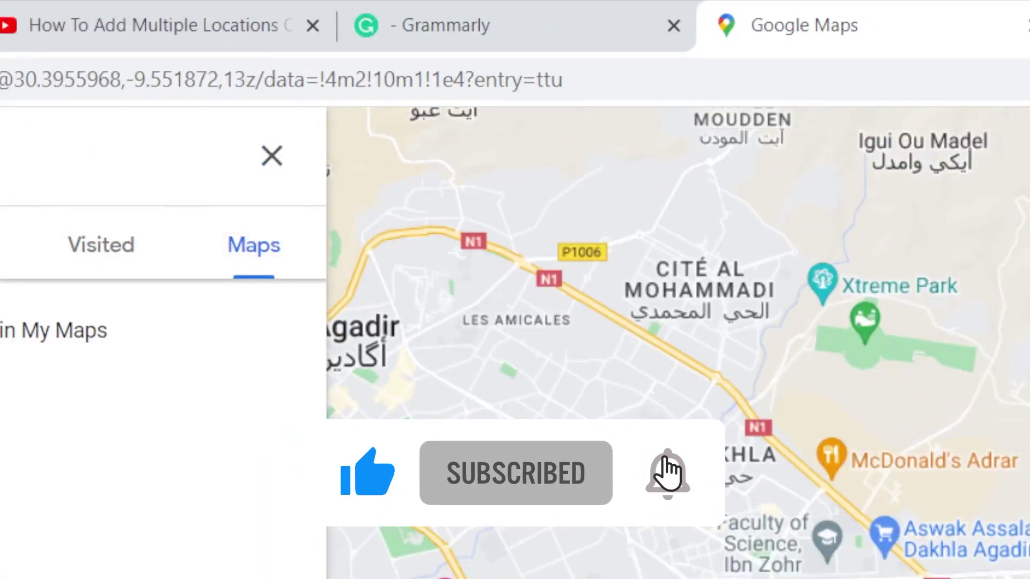